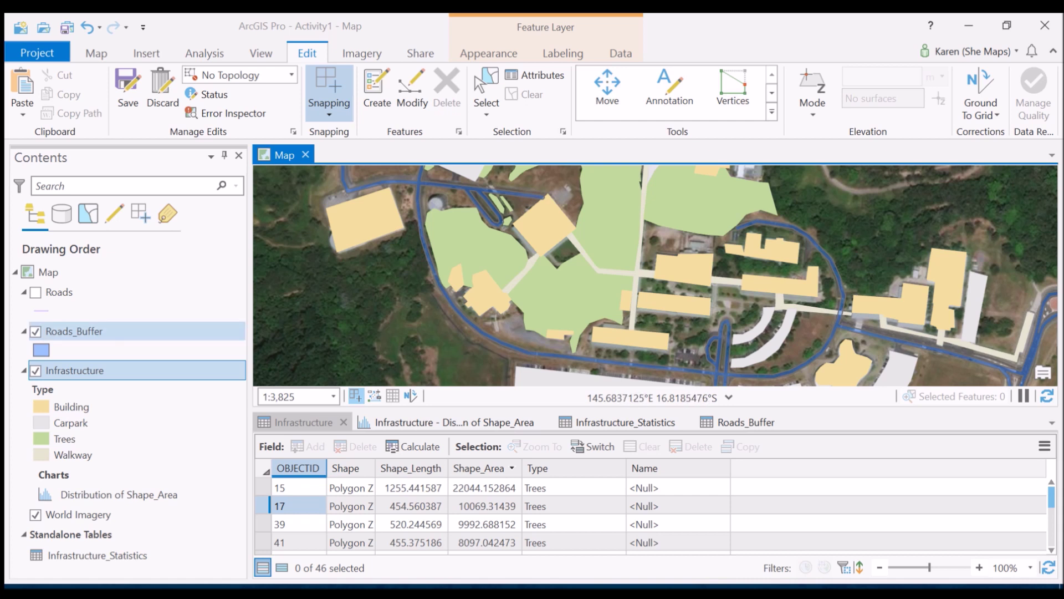
# Select the single Roads_Buffer polygon on the map and copy it, toggling the layer off and on
pyautogui.click(73, 330)
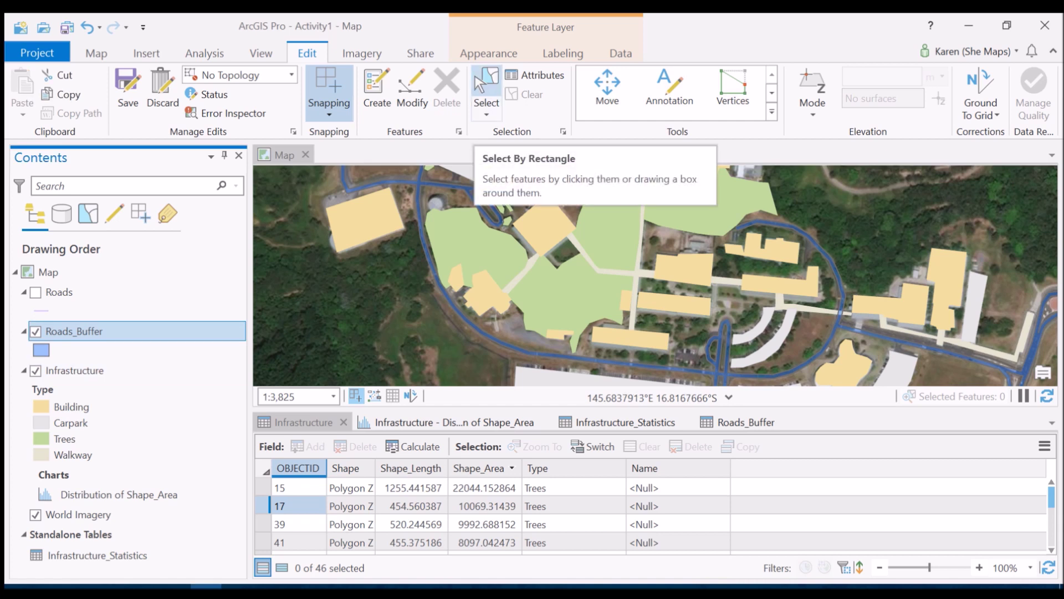
pyautogui.click(486, 92)
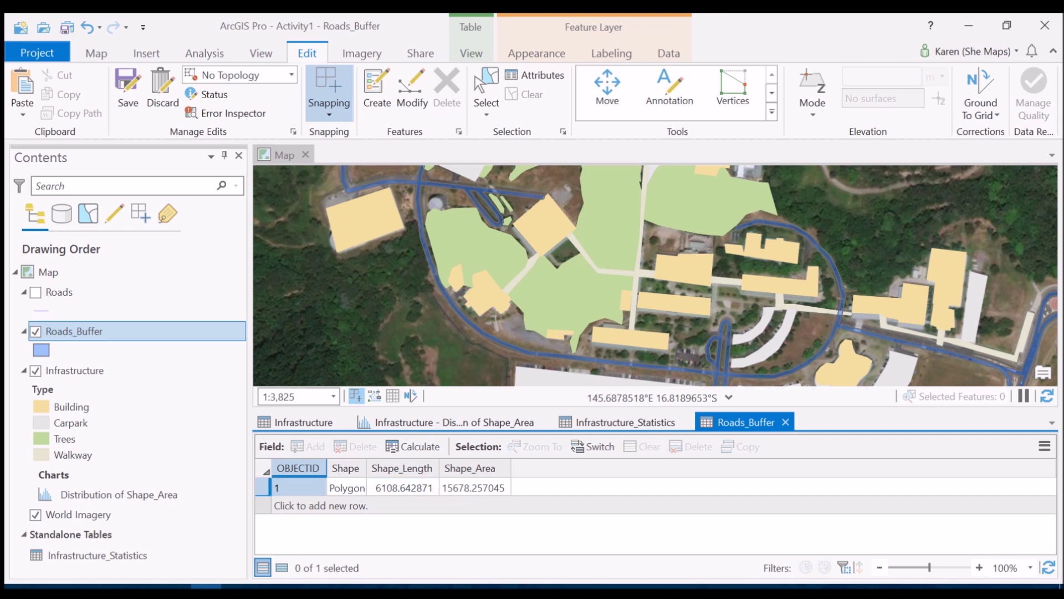
pyautogui.click(263, 487)
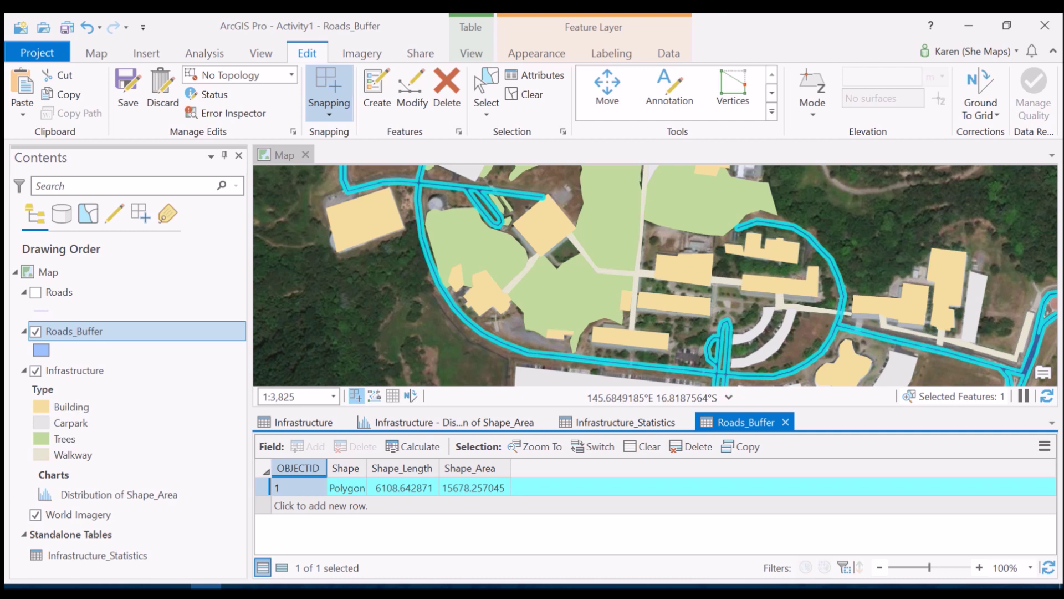
pyautogui.click(284, 155)
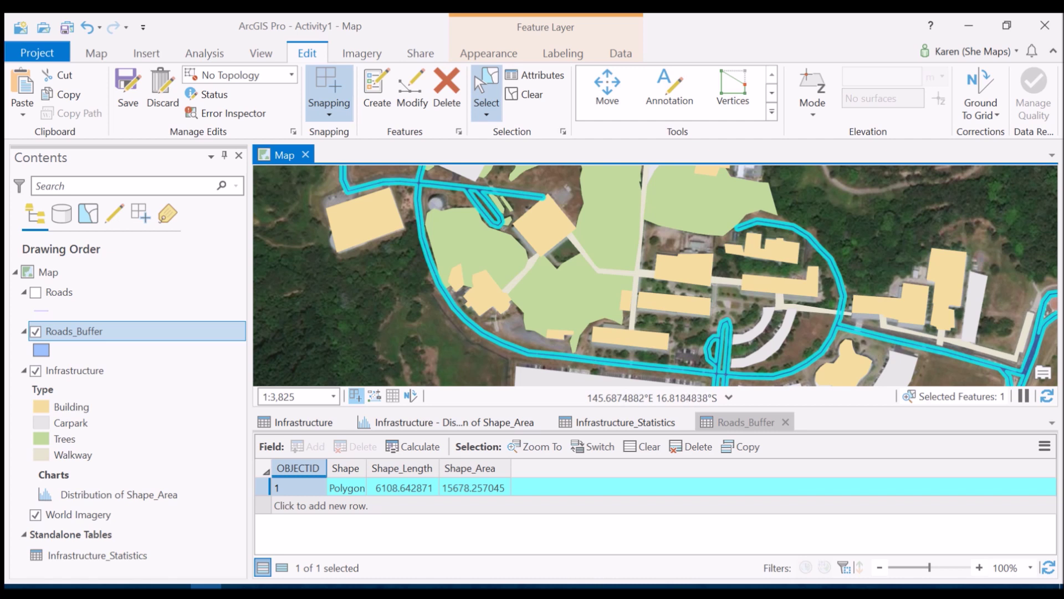
pyautogui.rightClick(720, 350)
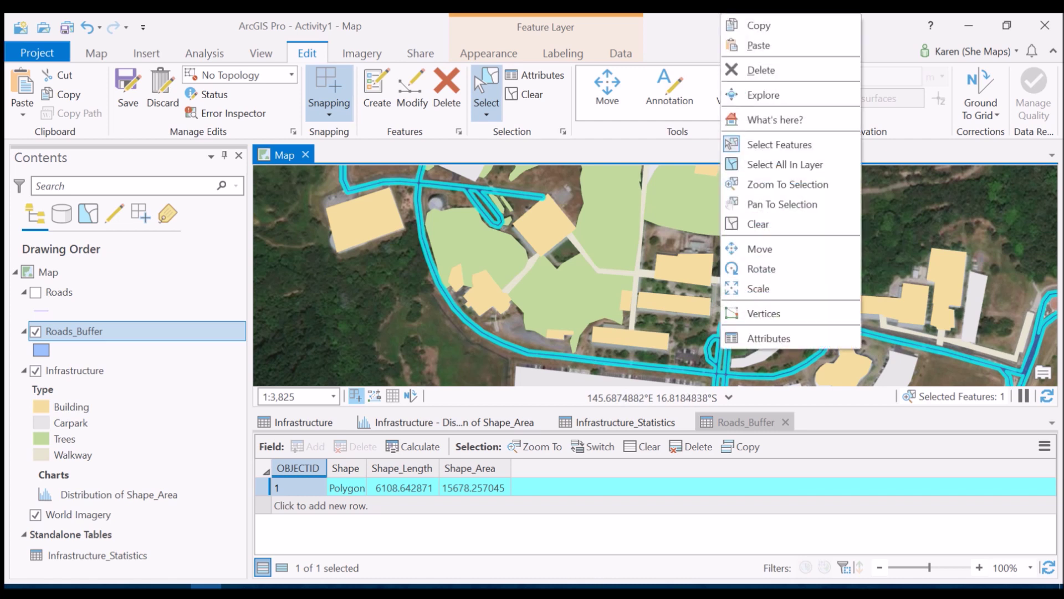
pyautogui.click(759, 25)
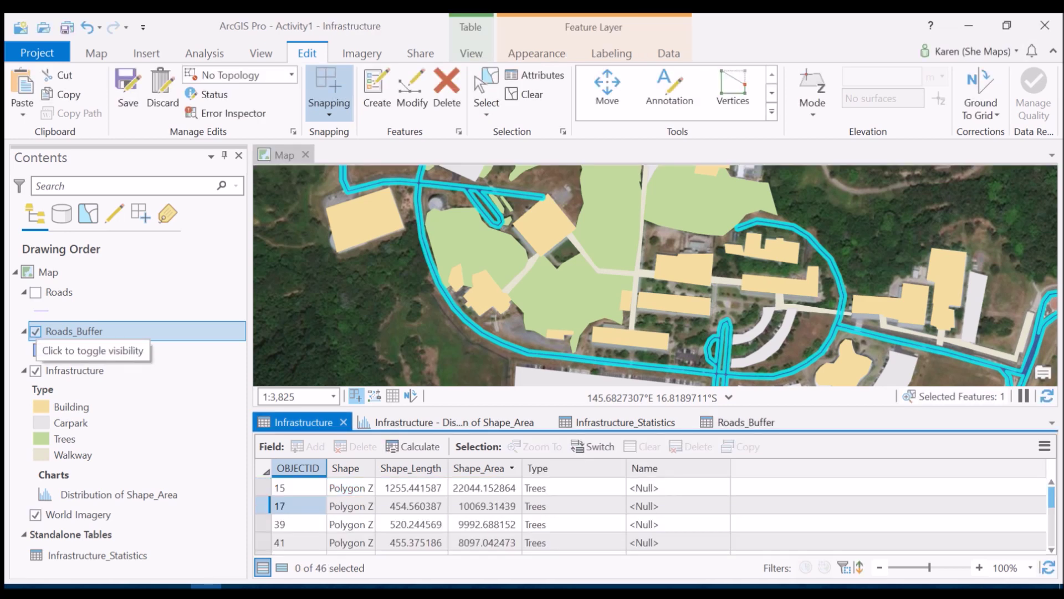
pyautogui.click(34, 331)
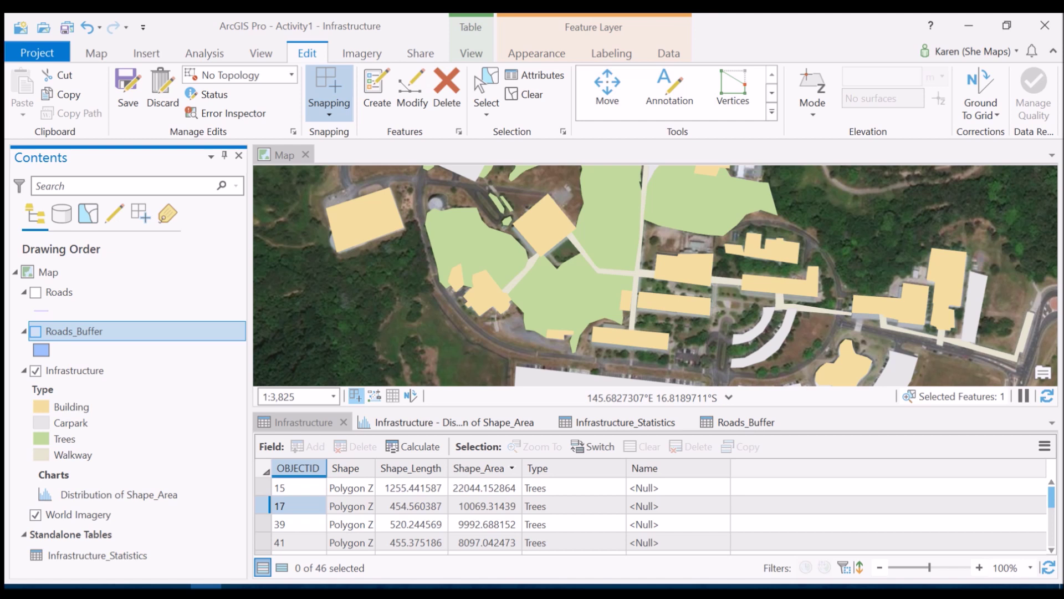
pyautogui.click(35, 331)
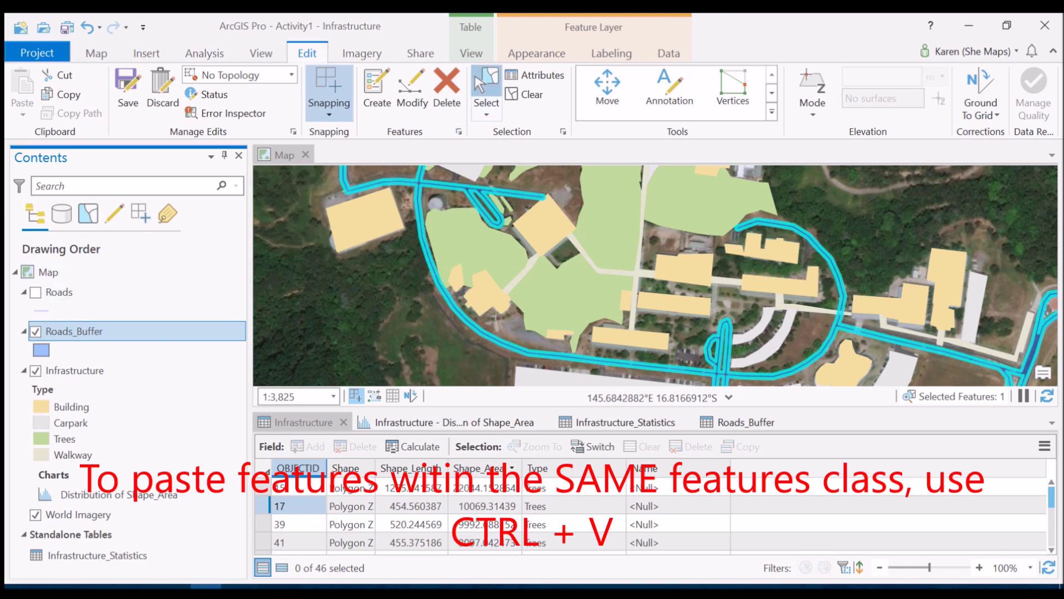
# With the Select tool active, bring up the map's shortcut menu and dismiss it without pasting
pyautogui.click(486, 86)
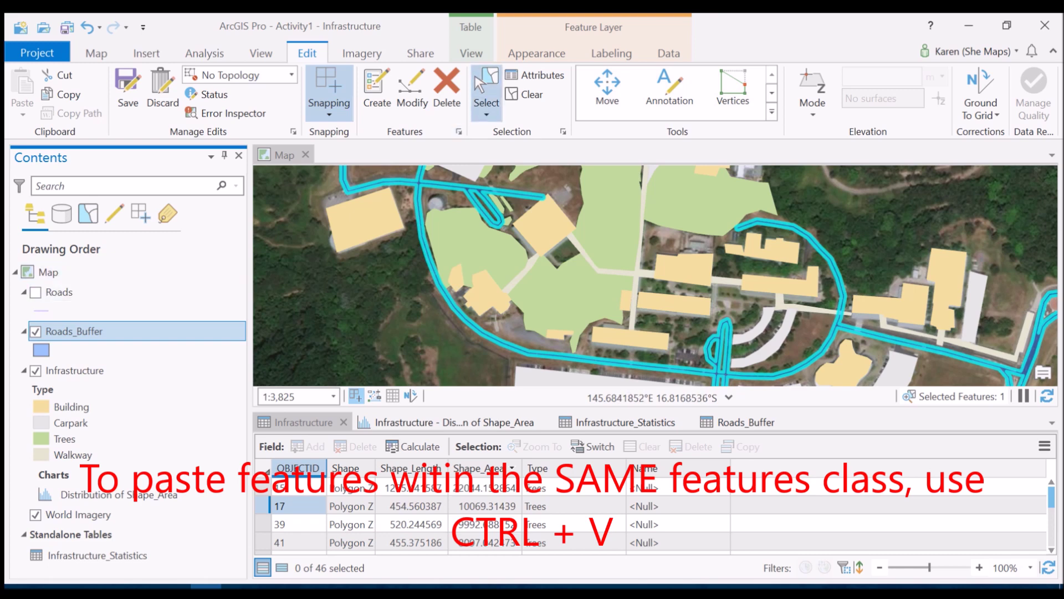
pyautogui.rightClick(420, 183)
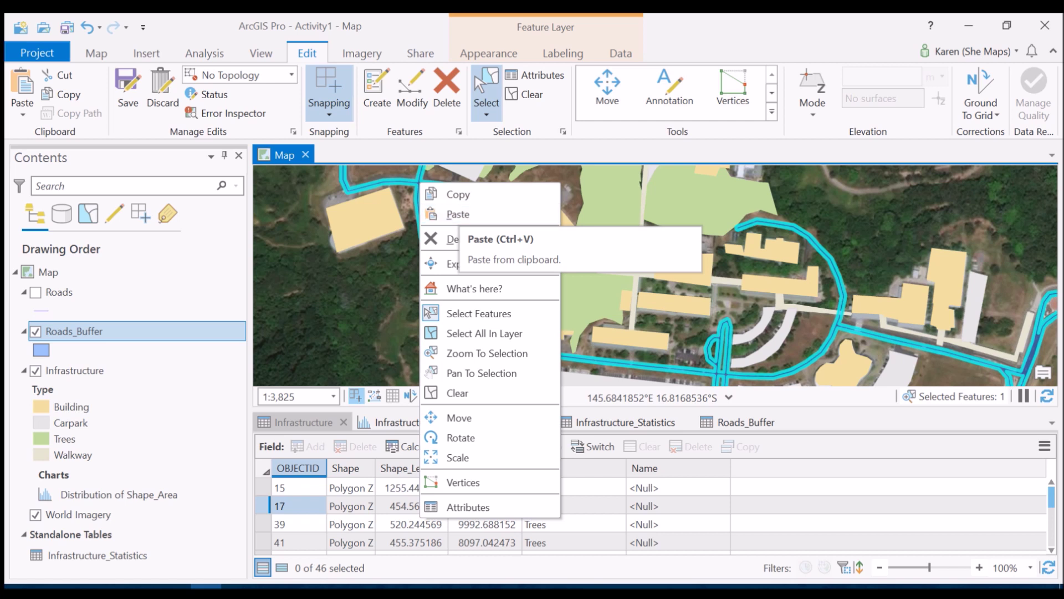
pyautogui.press('Escape')
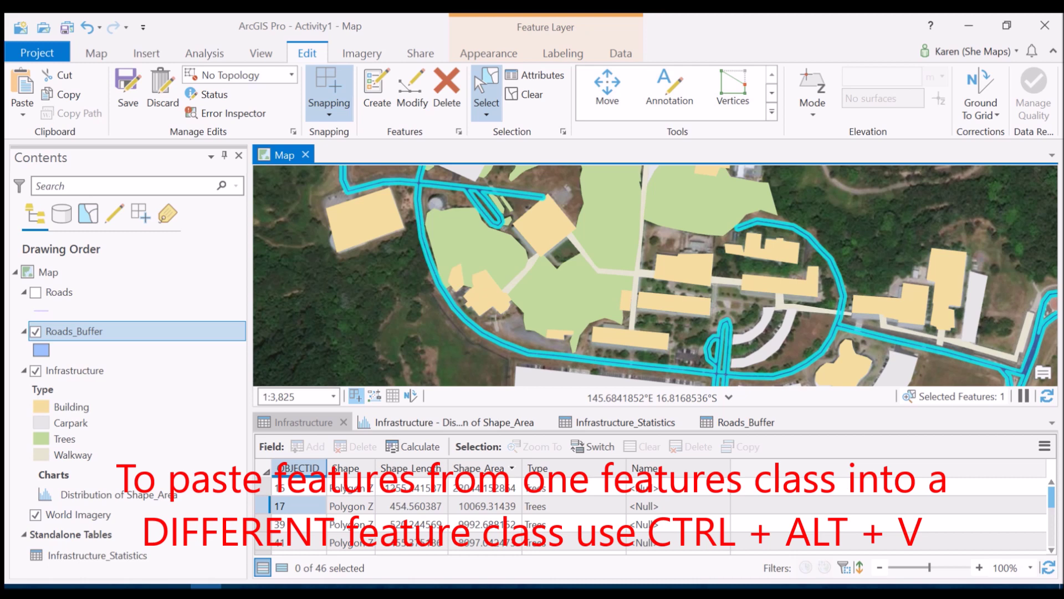
# Paste Special the buffer polygon into the Infrastructure layer and hide Roads_Buffer
pyautogui.hotkey('ctrl', 'alt', 'v')
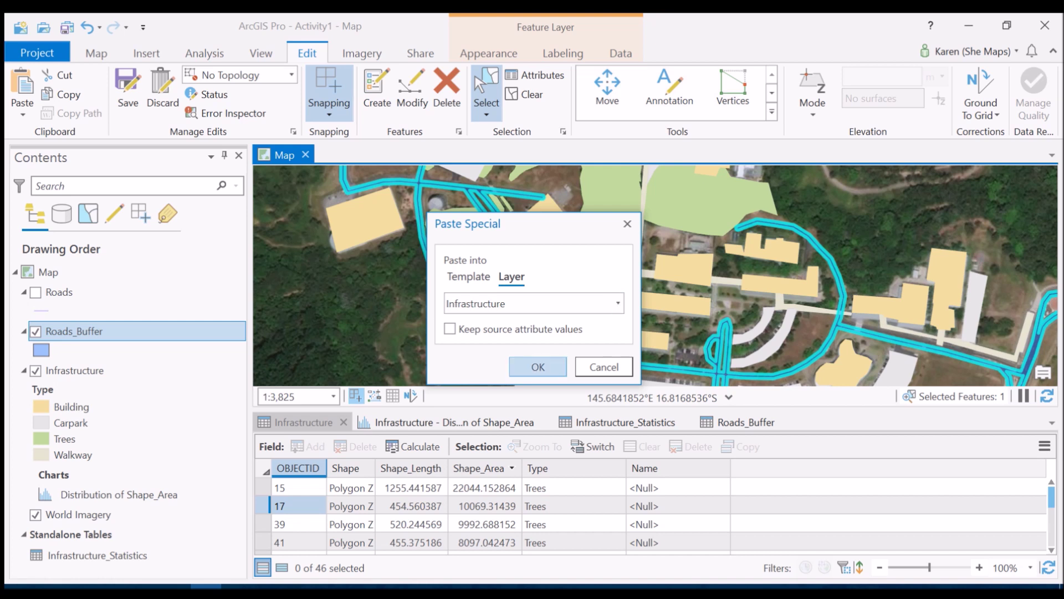
pyautogui.click(538, 366)
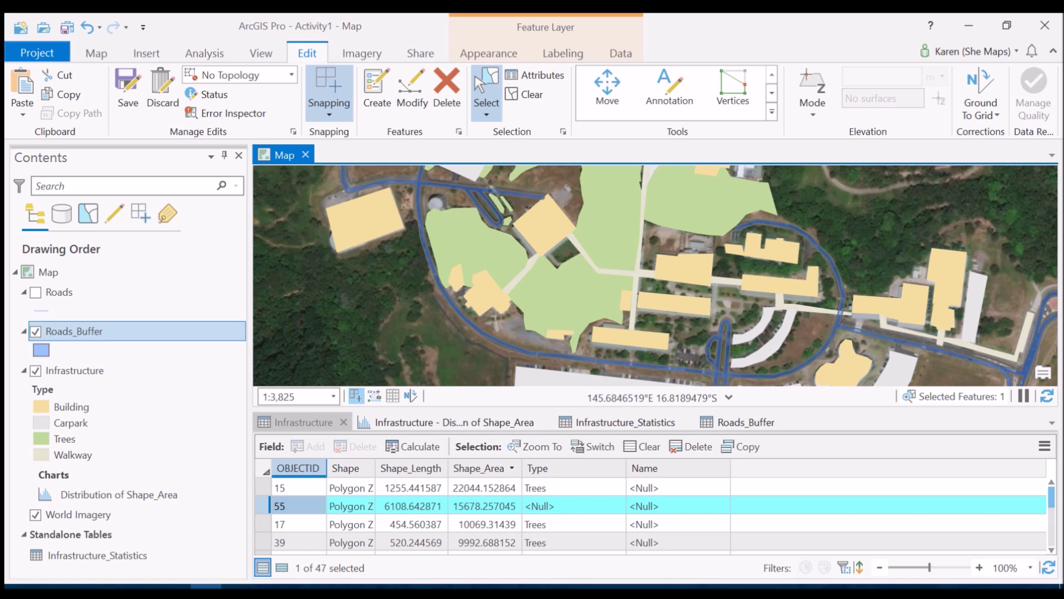
pyautogui.click(36, 331)
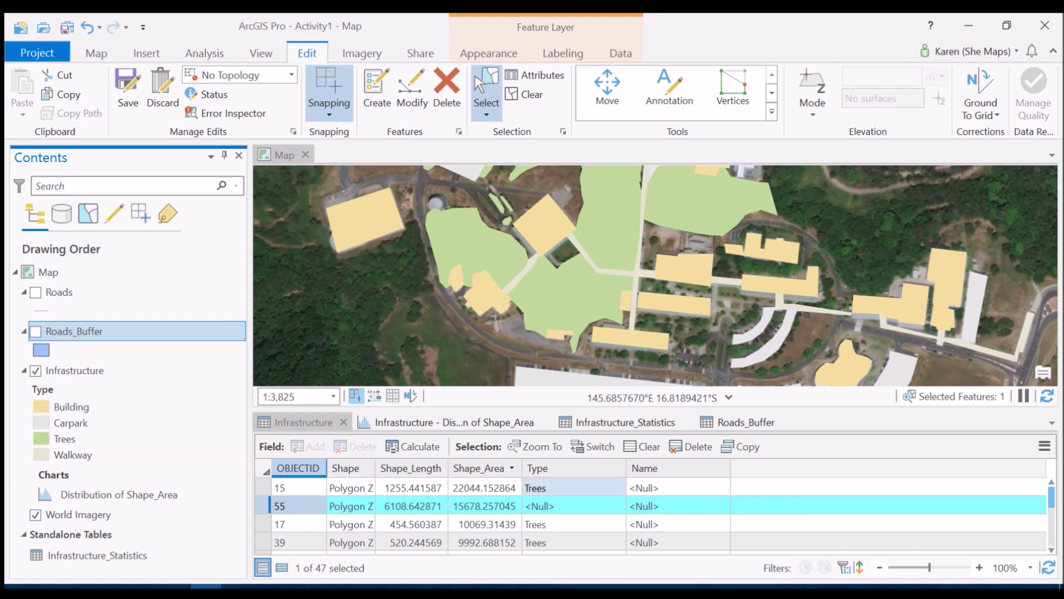
pyautogui.click(574, 505)
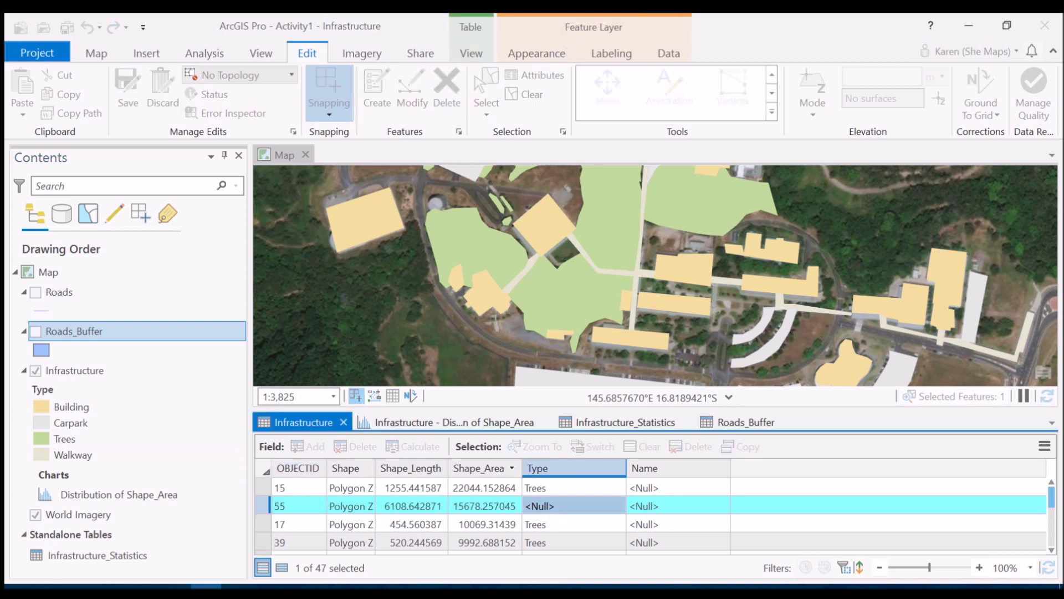
# Set the Type of Infrastructure feature 55 to 'Roads'
pyautogui.click(574, 505)
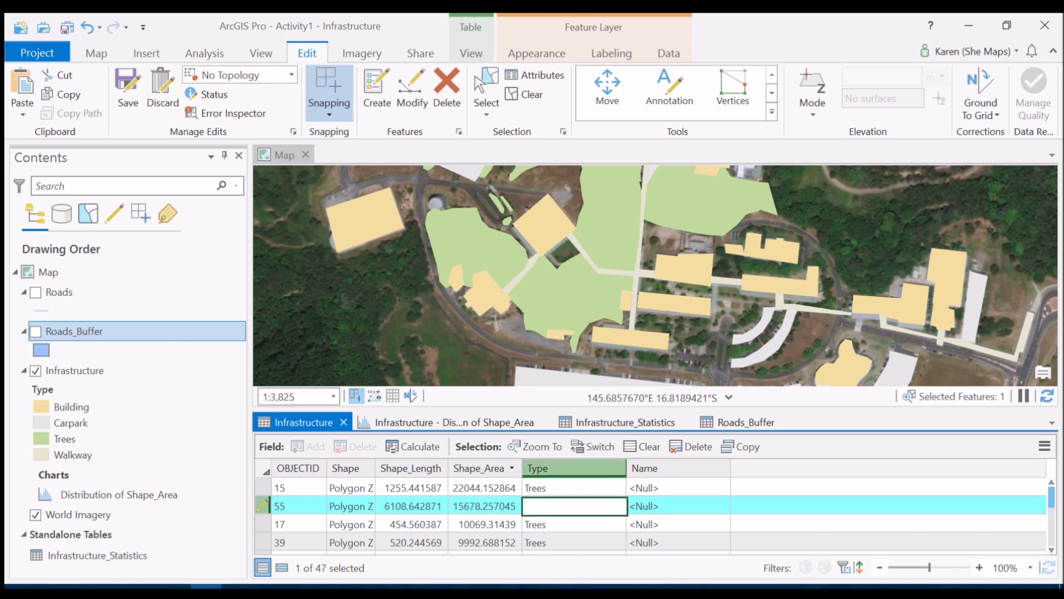
pyautogui.write('Roads')
pyautogui.press('Return')
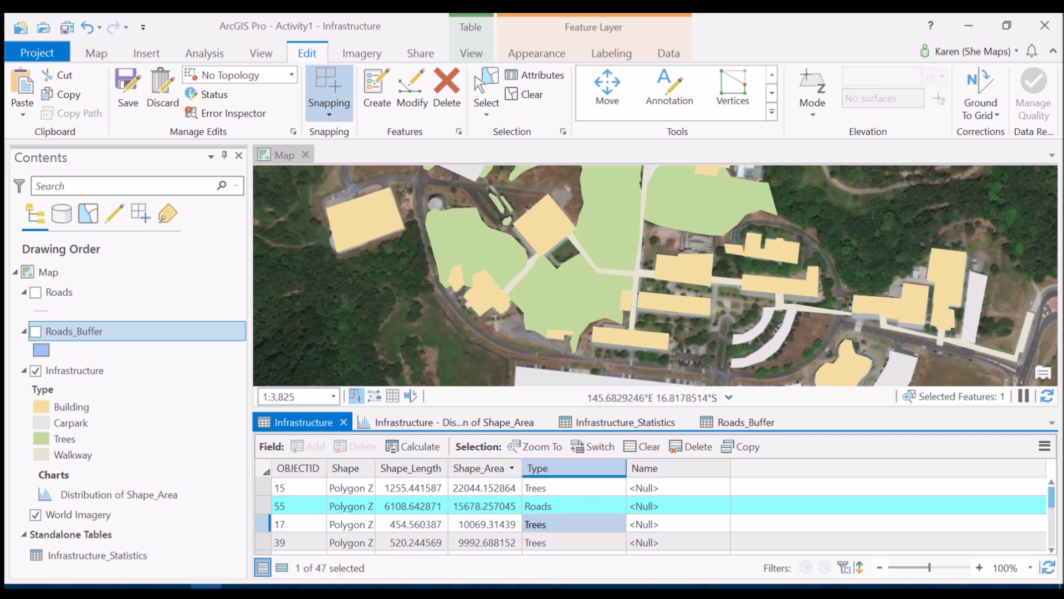
# Save all edits and confirm in the Save Edits dialog
pyautogui.click(128, 92)
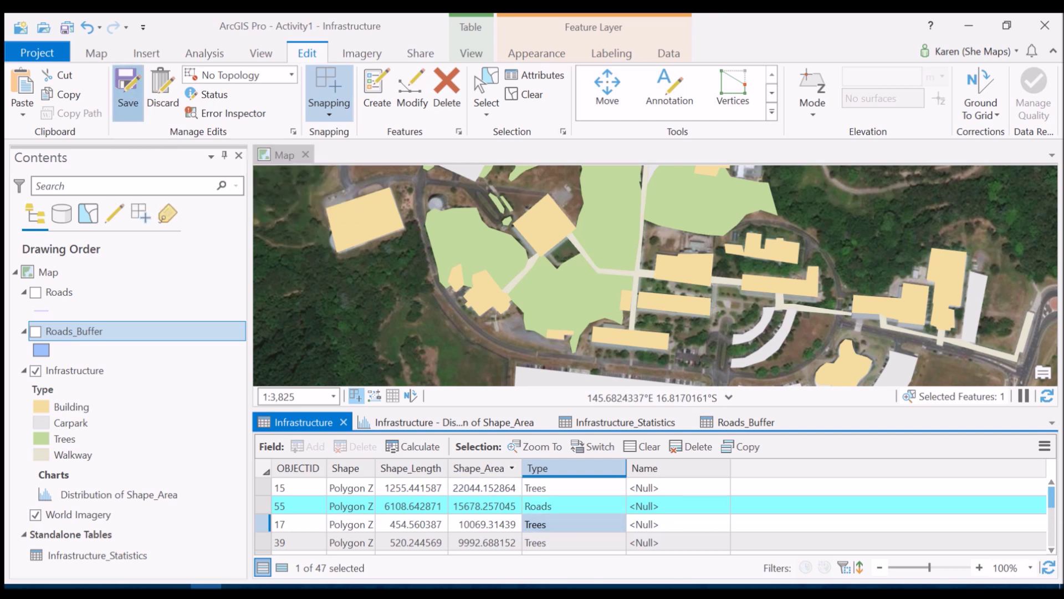
pyautogui.click(552, 320)
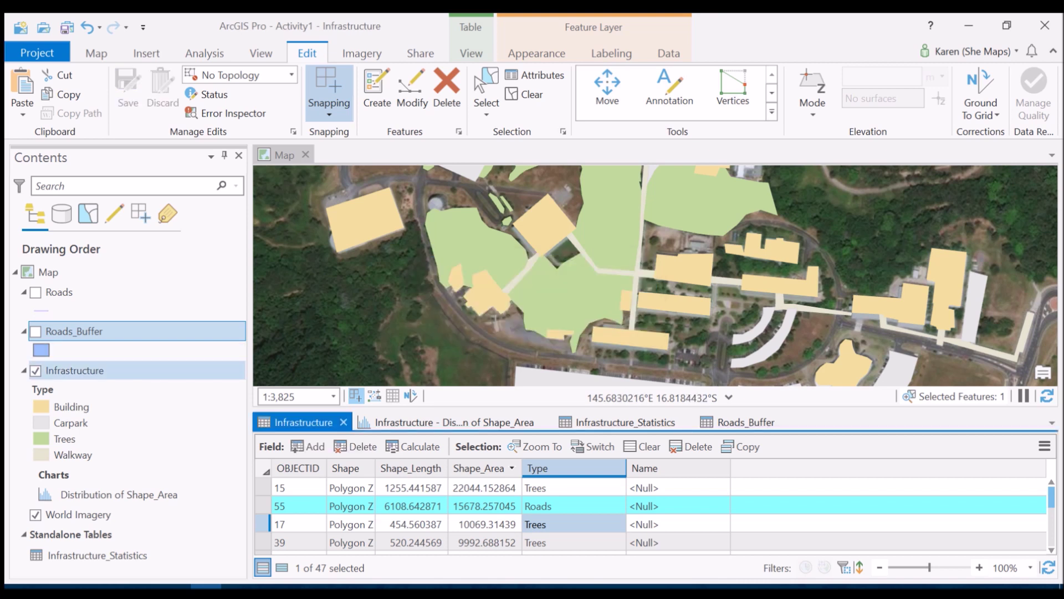
pyautogui.click(75, 371)
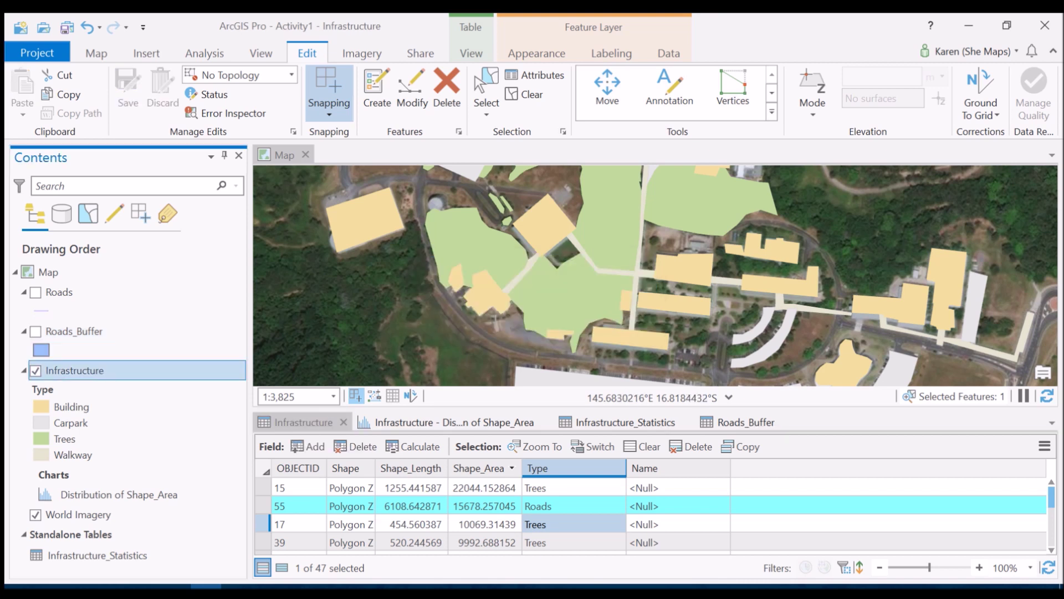
pyautogui.rightClick(102, 371)
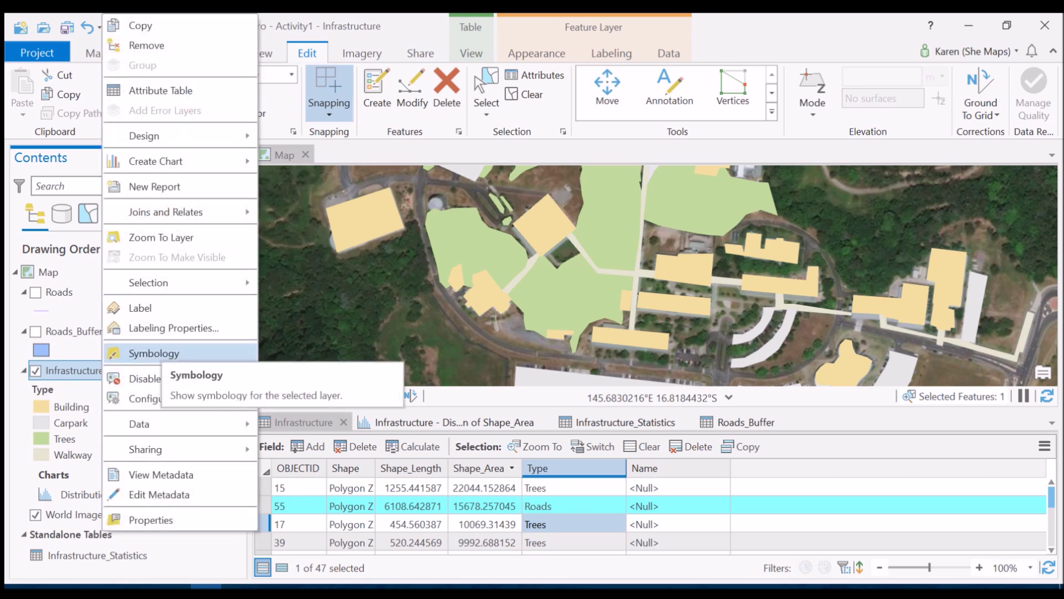
# Show the Infrastructure Symbology pane with its Unique Values by Type classes
pyautogui.click(155, 353)
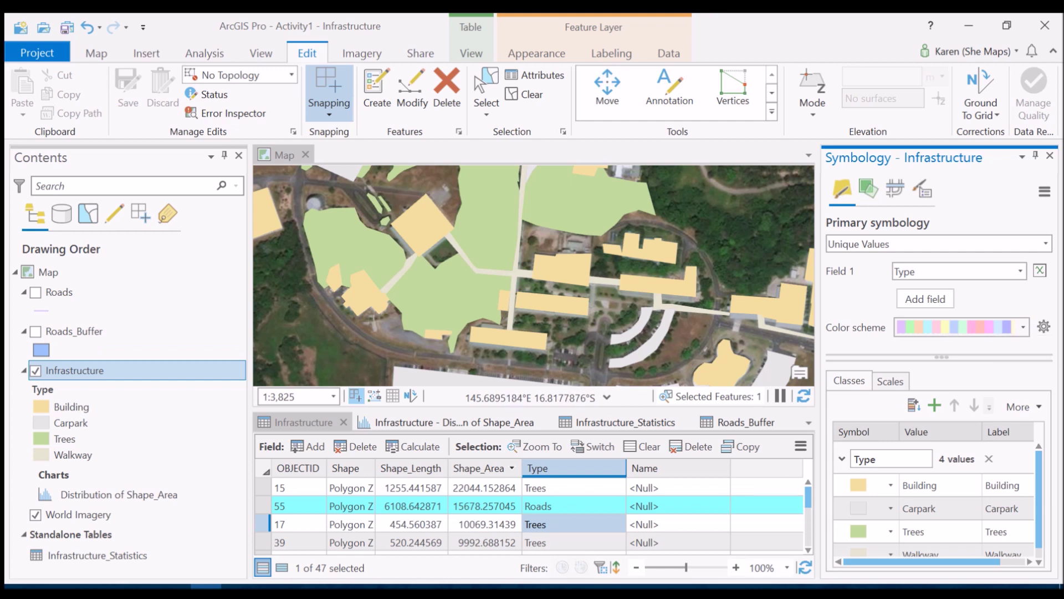
pyautogui.scroll(-1, 938, 499)
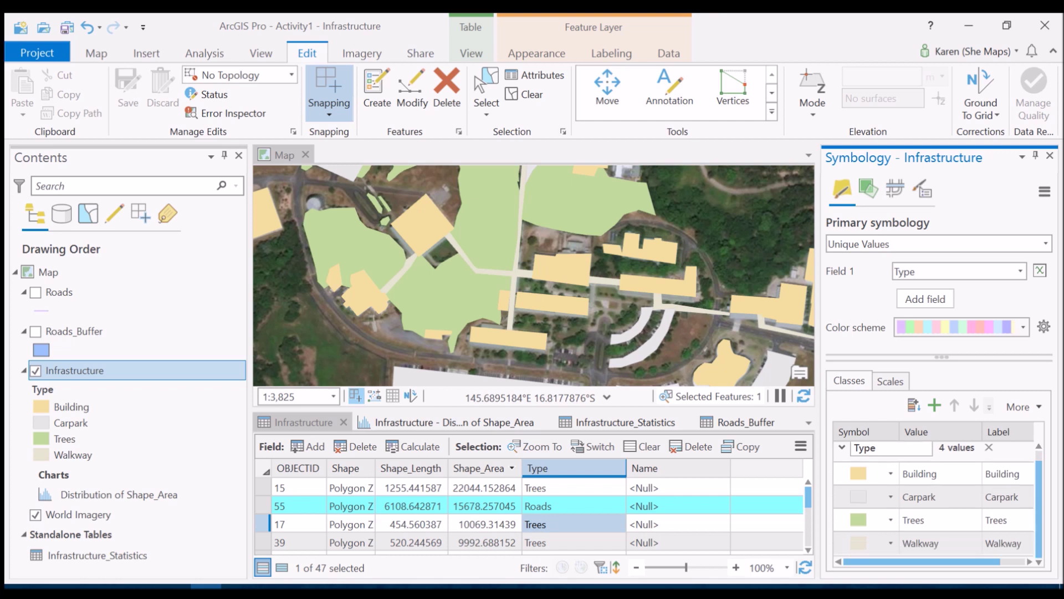
pyautogui.click(279, 506)
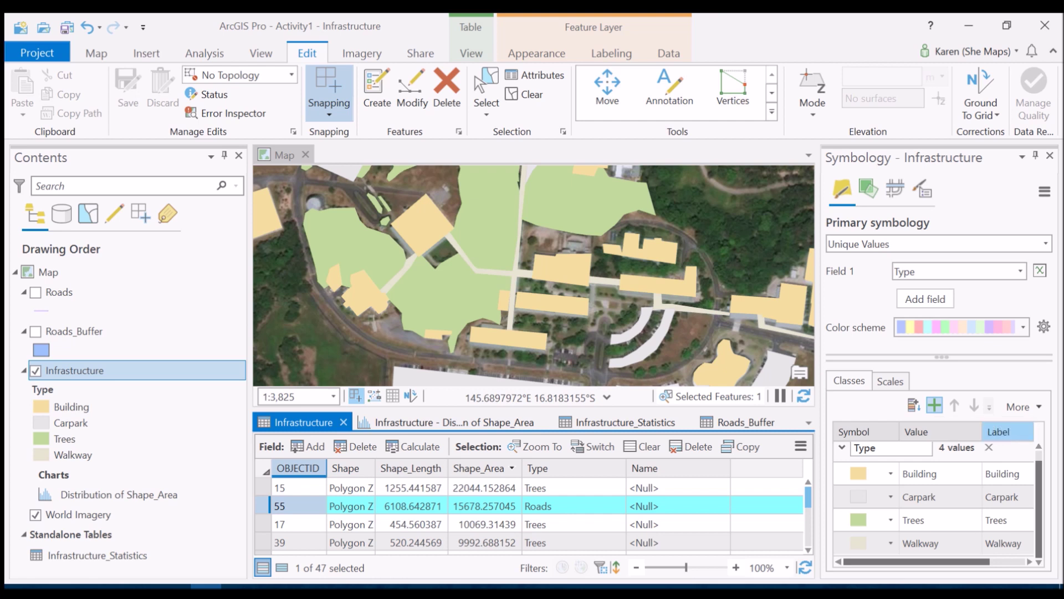
# Choose the unlisted Roads value and review its pink fill symbol before adding it
pyautogui.click(934, 405)
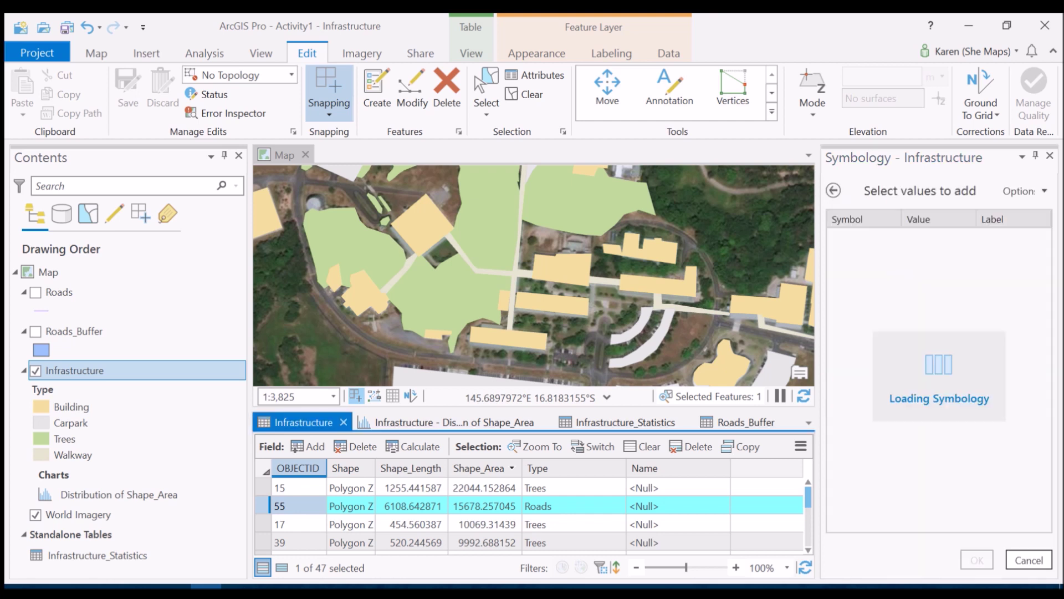
pyautogui.click(864, 240)
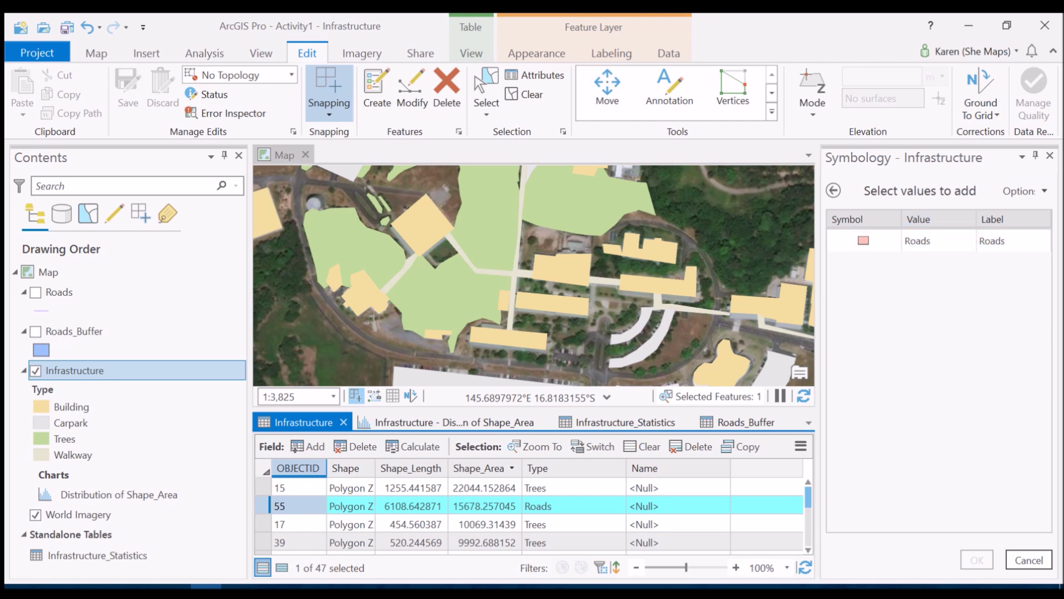
pyautogui.click(1024, 191)
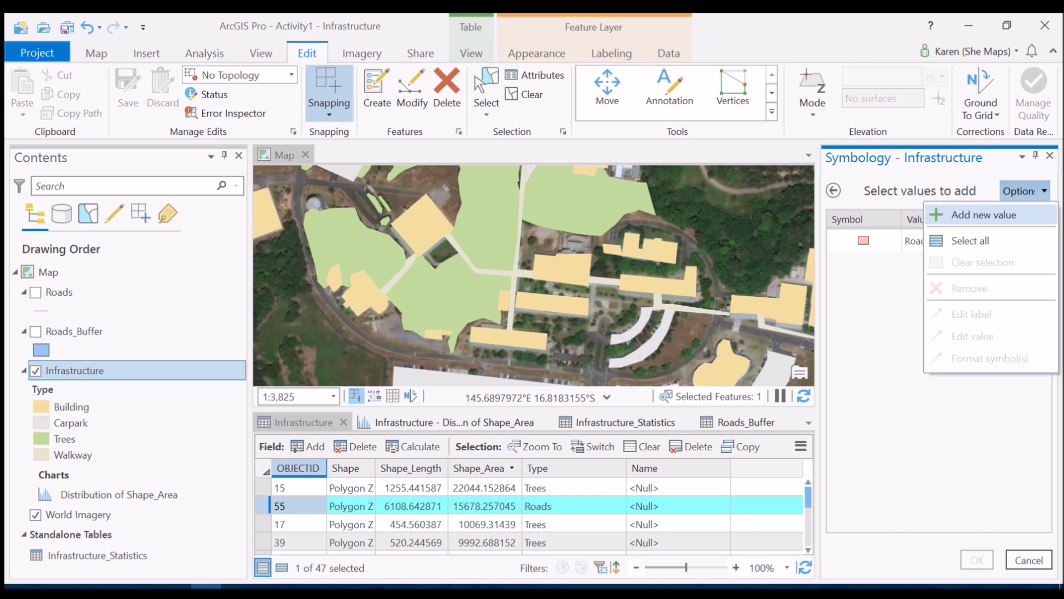
pyautogui.press('Escape')
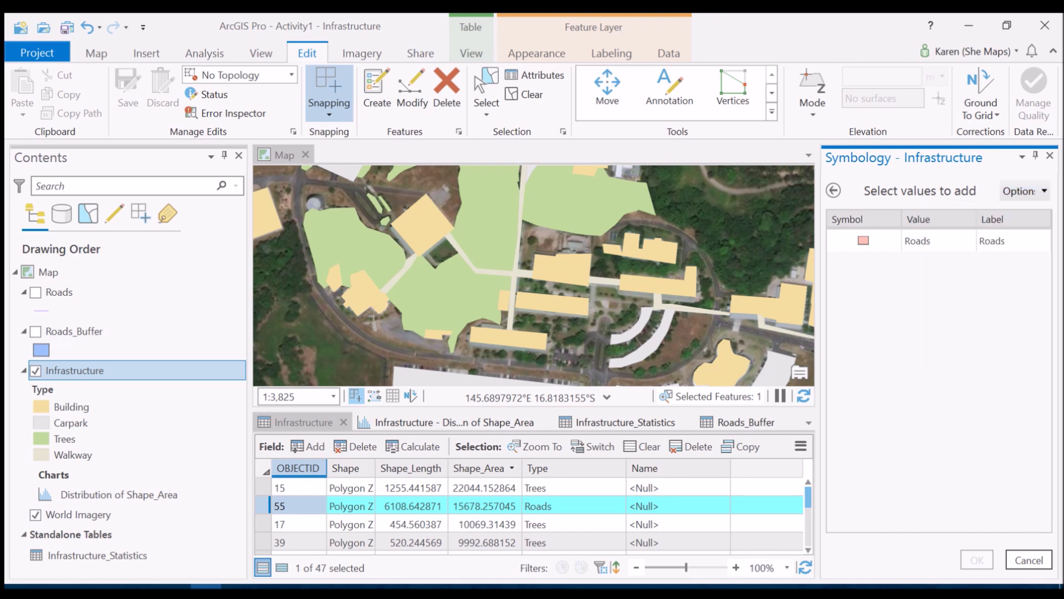
pyautogui.click(863, 240)
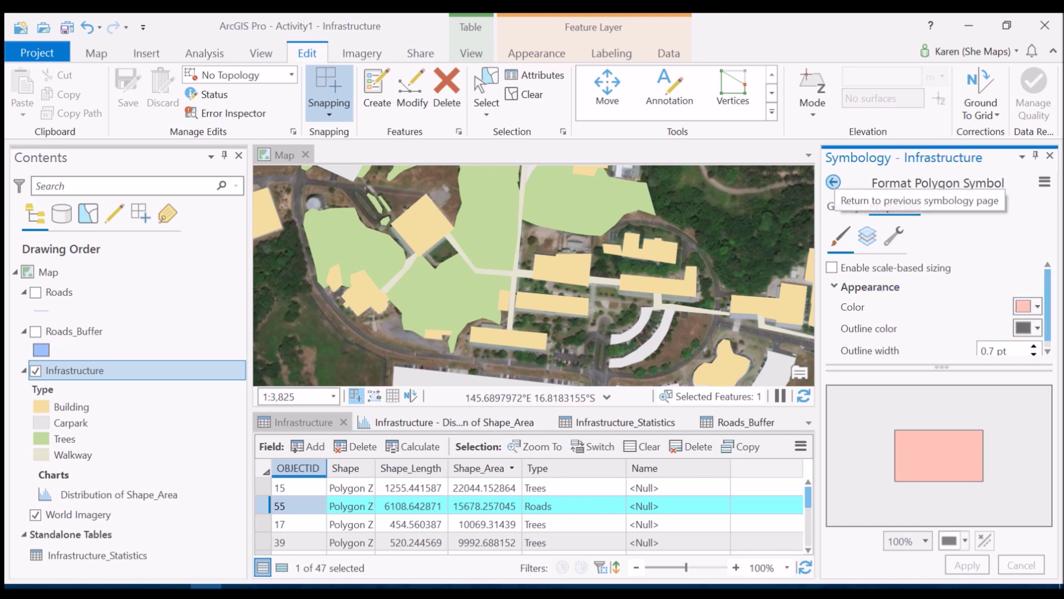
pyautogui.click(833, 182)
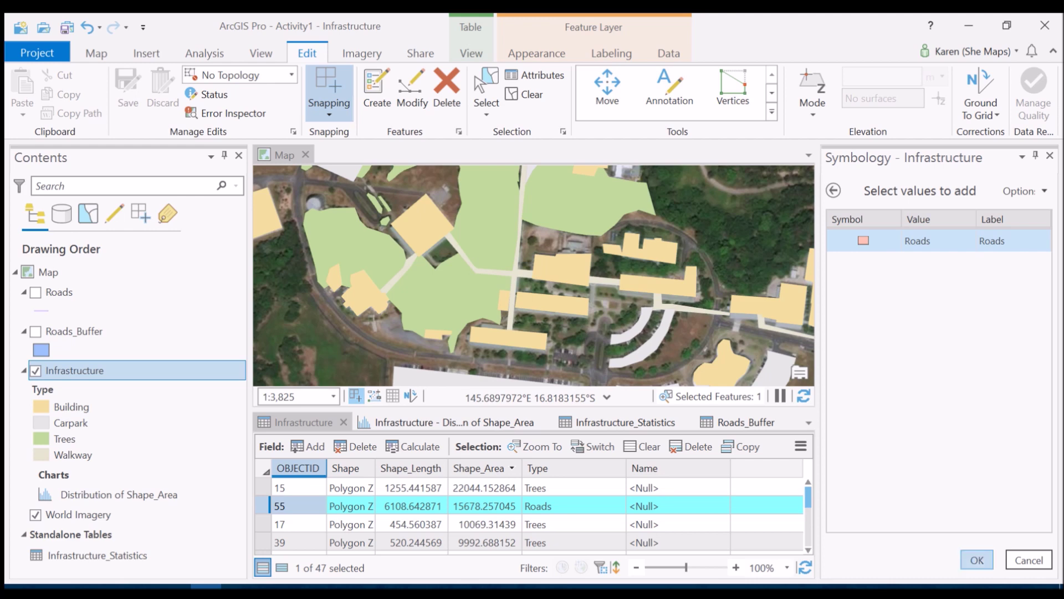
pyautogui.click(977, 560)
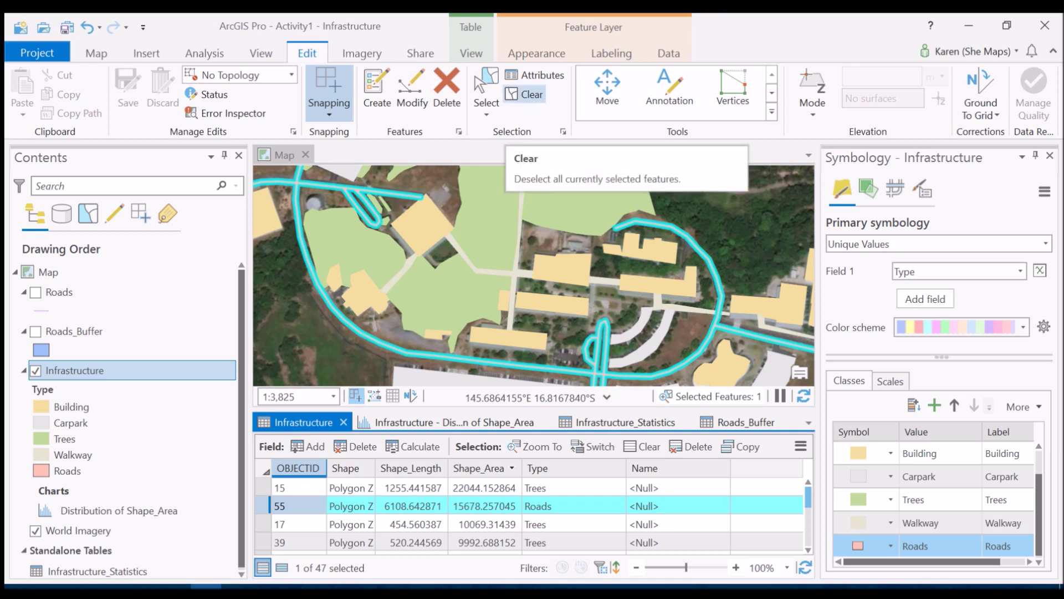
# Clear the feature selection so the pink Roads class shows on the map
pyautogui.click(526, 94)
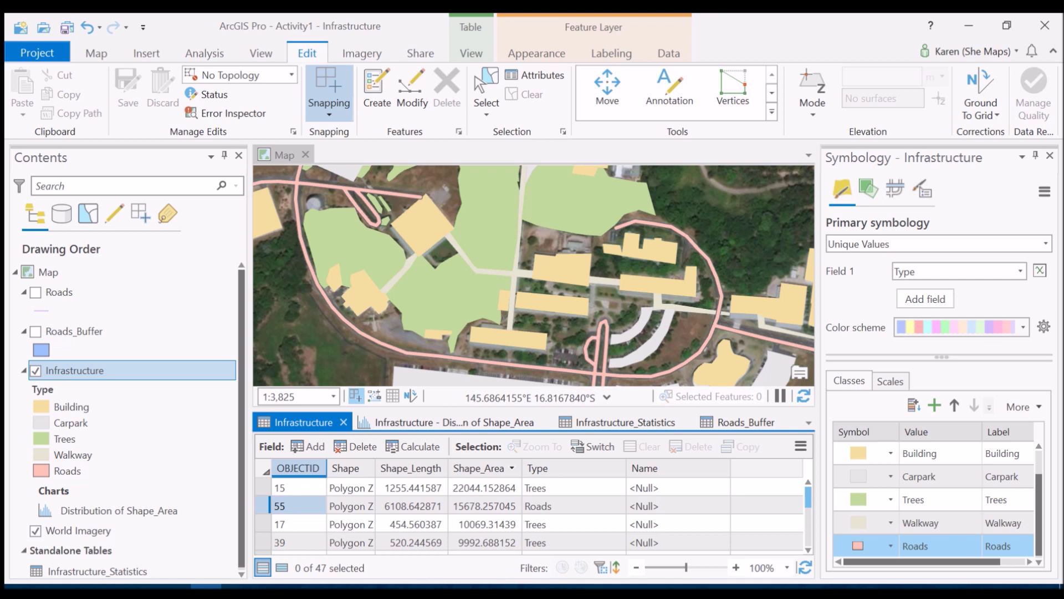